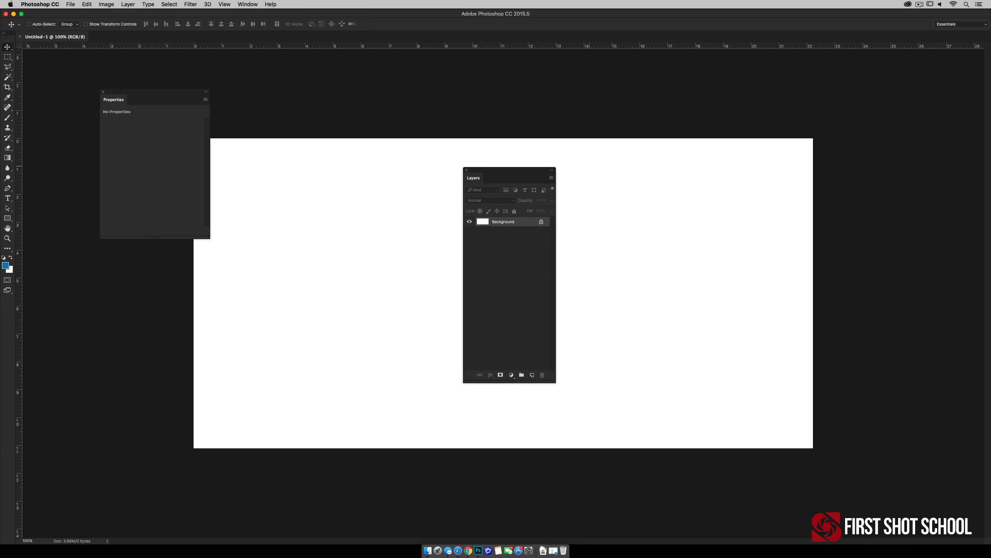
Move the Layers and Properties panels off the canvas into the empty area beside it.
{"action": "left_click_drag", "start_coordinate": [508, 170], "coordinate": [134, 263]}
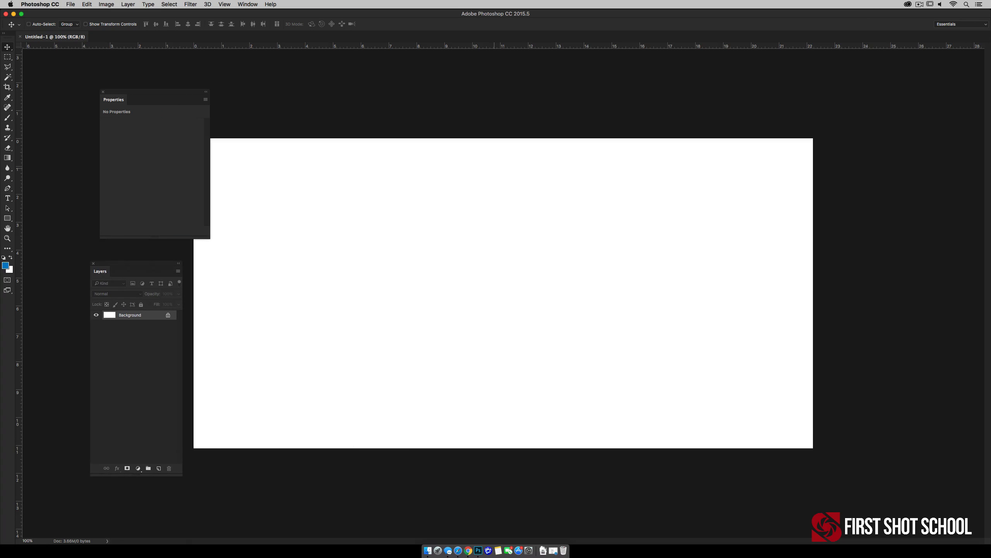
{"action": "left_click_drag", "start_coordinate": [154, 91], "coordinate": [115, 75]}
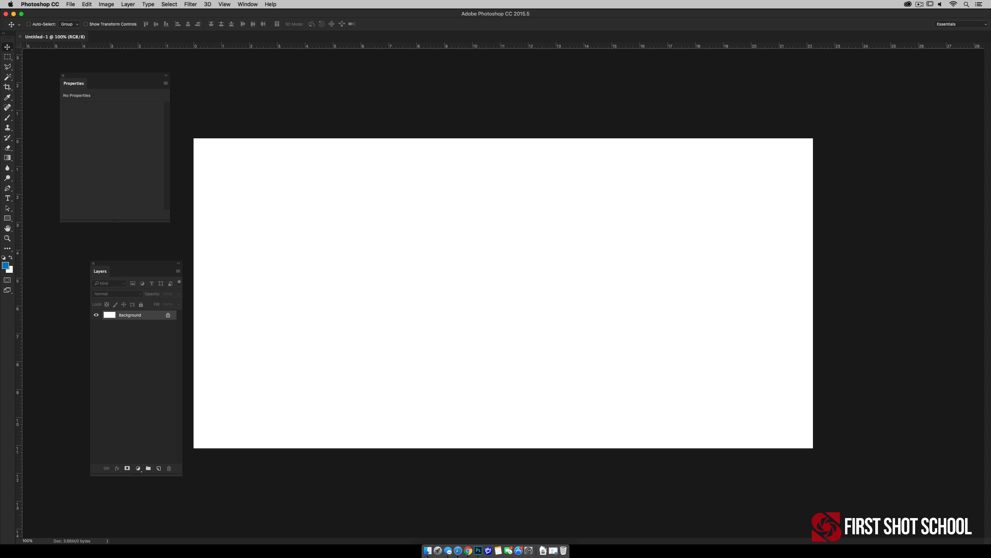
Search Adobe Stock for "arcade game" from the Creative Cloud app and browse the results in the browser.
{"action": "left_click", "coordinate": [908, 4]}
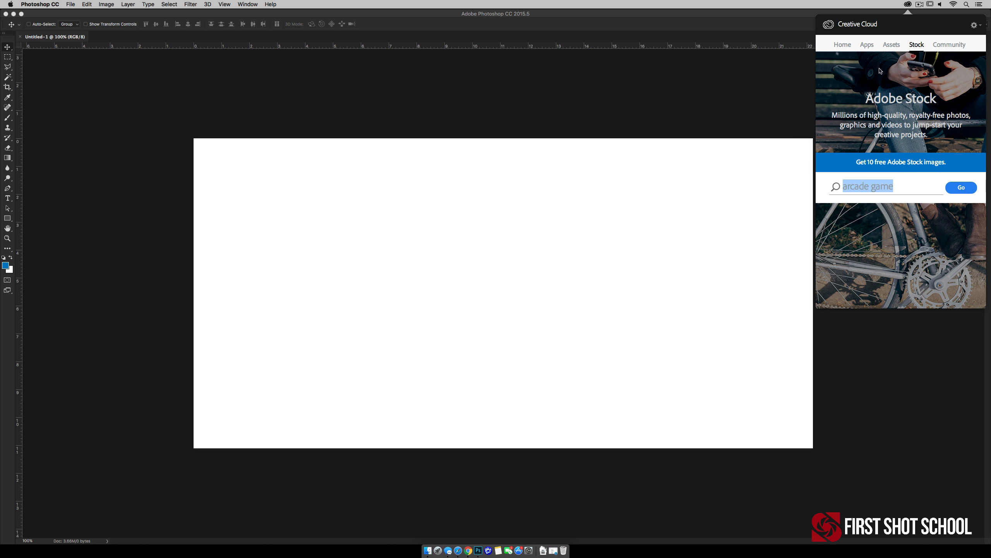
{"action": "left_click", "coordinate": [963, 188]}
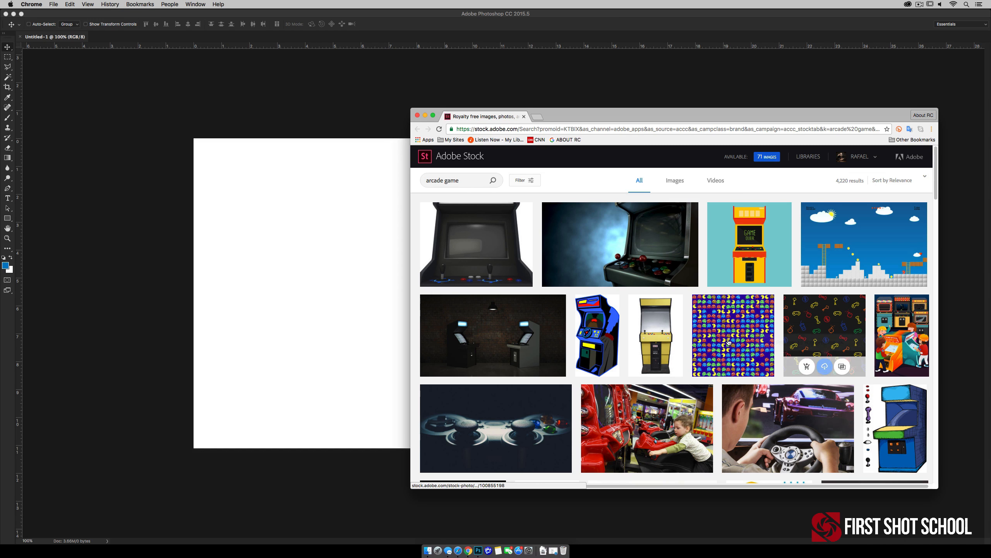
{"action": "scroll", "coordinate": [817, 358], "scroll_direction": "down", "scroll_amount": 2}
{"action": "scroll", "coordinate": [816, 358], "scroll_direction": "down", "scroll_amount": 6}
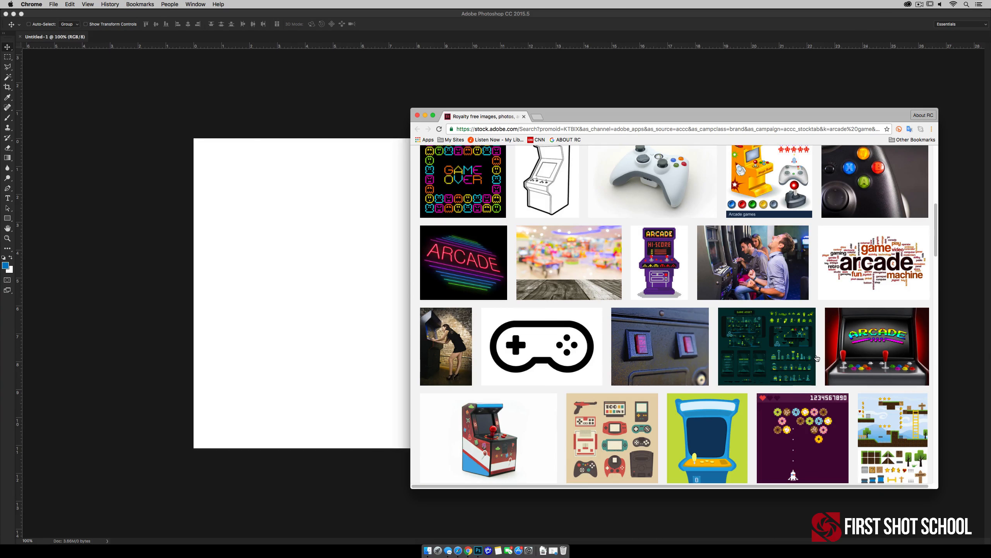
{"action": "scroll", "coordinate": [817, 358], "scroll_direction": "down", "scroll_amount": 10}
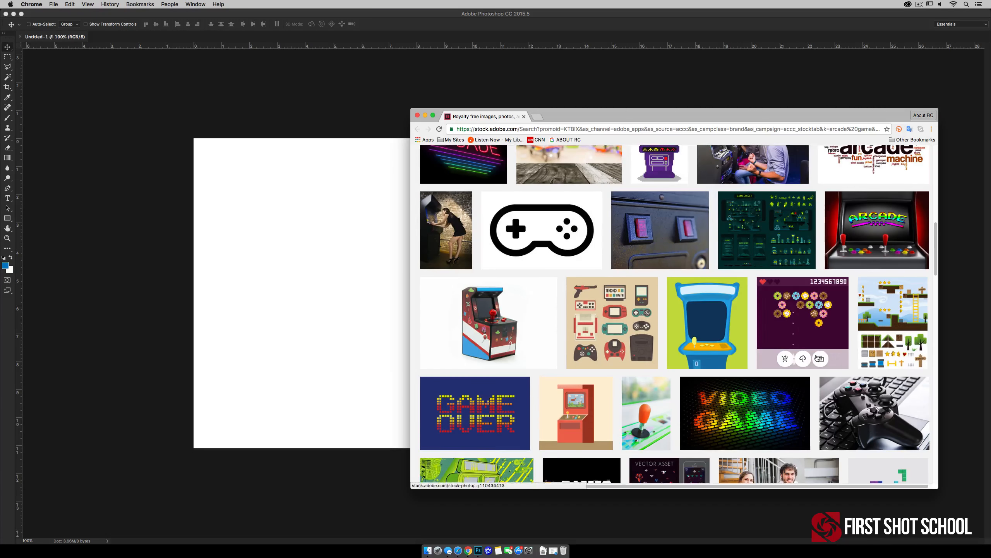
{"action": "scroll", "coordinate": [817, 358], "scroll_direction": "down", "scroll_amount": 6}
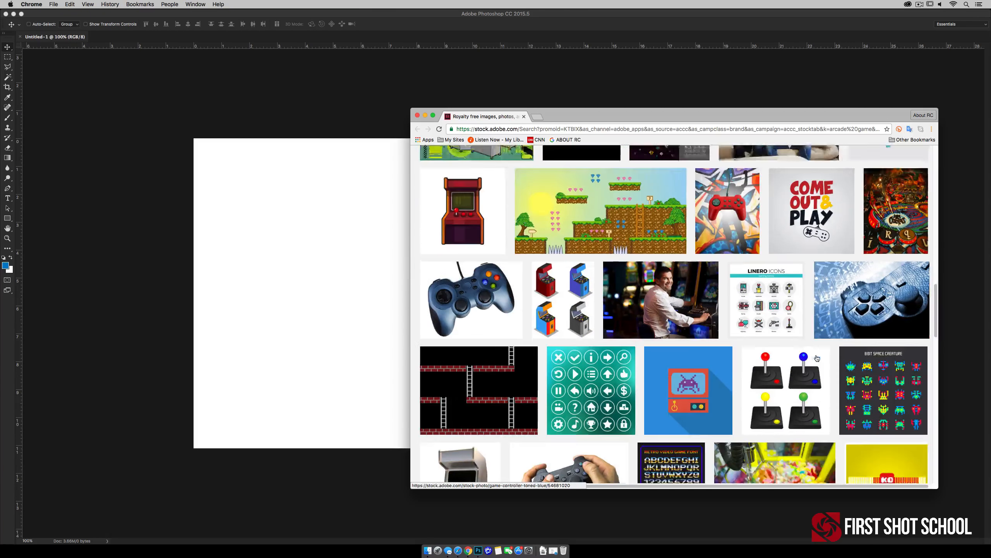
{"action": "scroll", "coordinate": [817, 358], "scroll_direction": "up", "scroll_amount": 17}
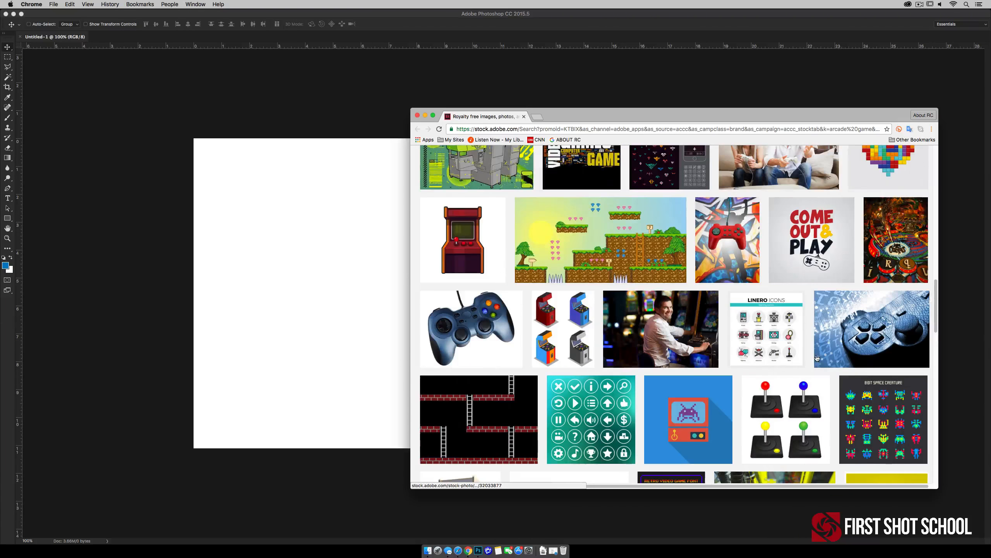
{"action": "scroll", "coordinate": [817, 358], "scroll_direction": "up", "scroll_amount": 10}
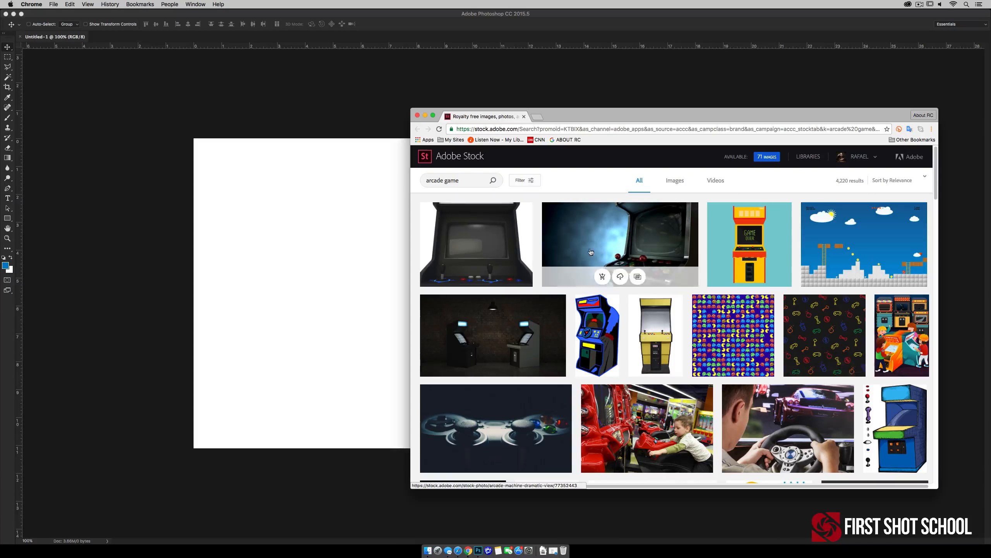
Save the preview of the "Arcade Machine Dramatic View" image to a new library named "Mini Arcade".
{"action": "mouse_move", "coordinate": [645, 248]}
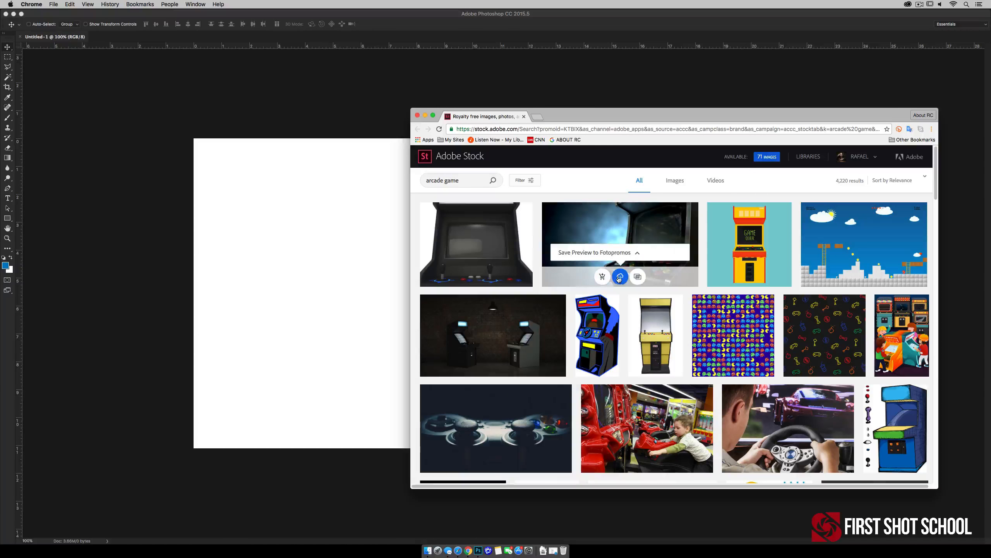
{"action": "left_click", "coordinate": [653, 225]}
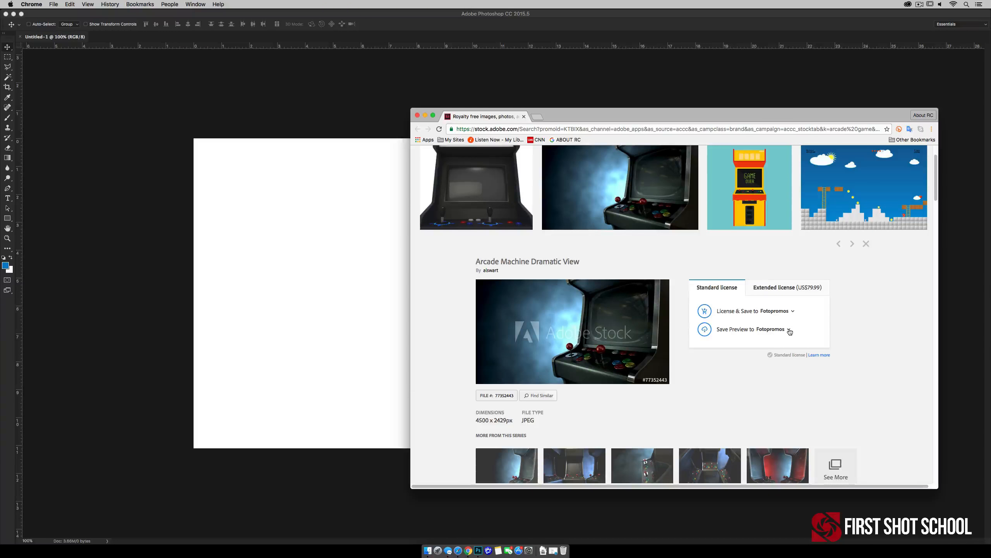
{"action": "left_click", "coordinate": [788, 331]}
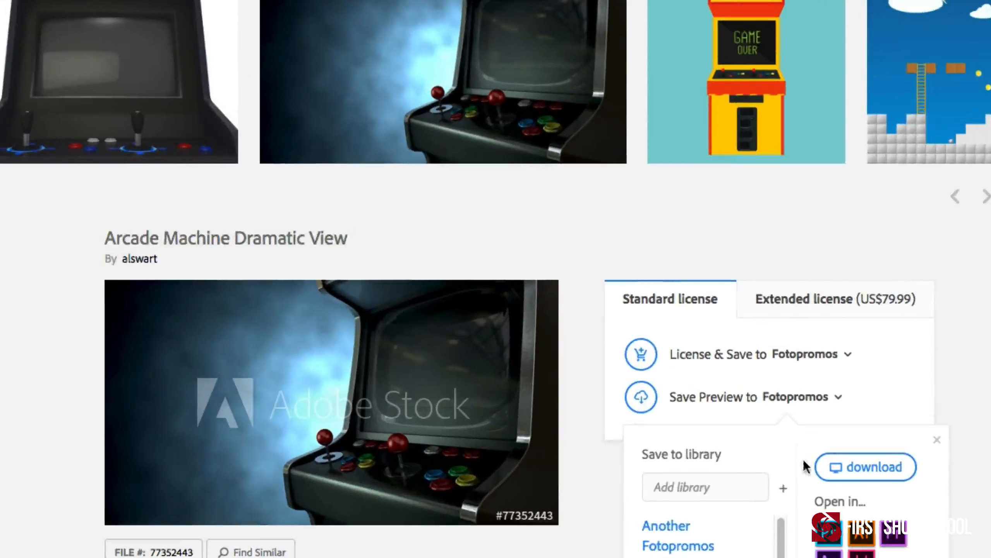
{"action": "left_click", "coordinate": [723, 455]}
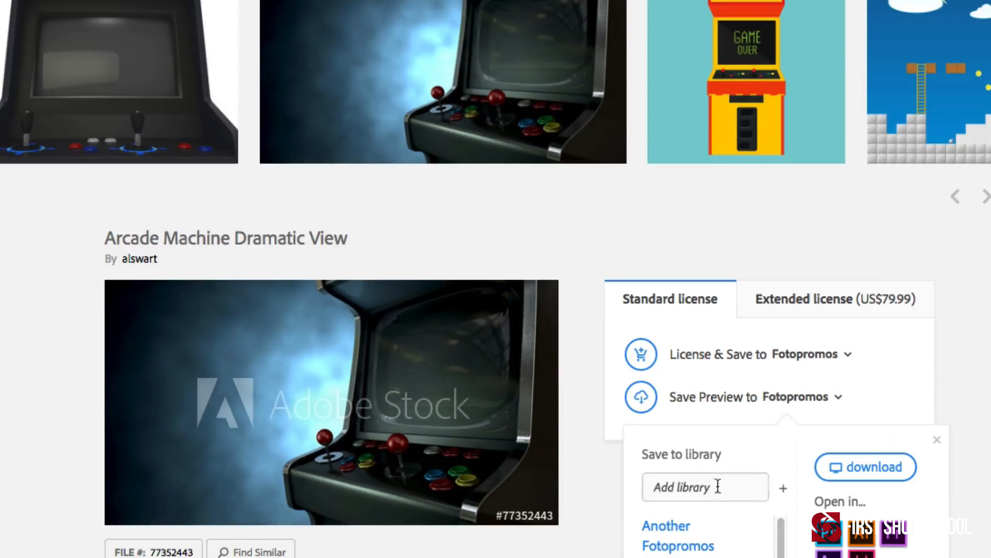
{"action": "left_click", "coordinate": [677, 486]}
{"action": "type", "text": "Mini Arc"}
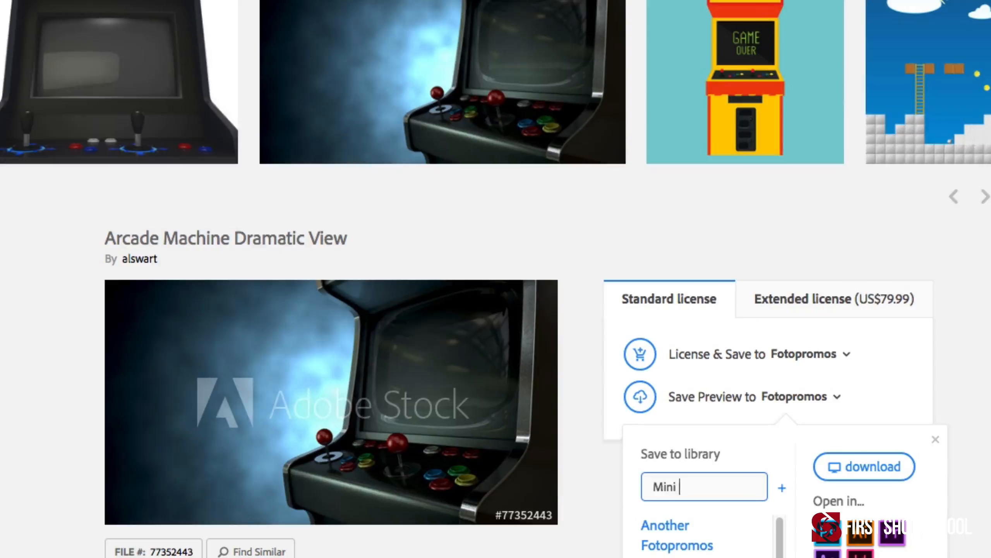
{"action": "type", "text": "ade"}
{"action": "key", "text": "Return"}
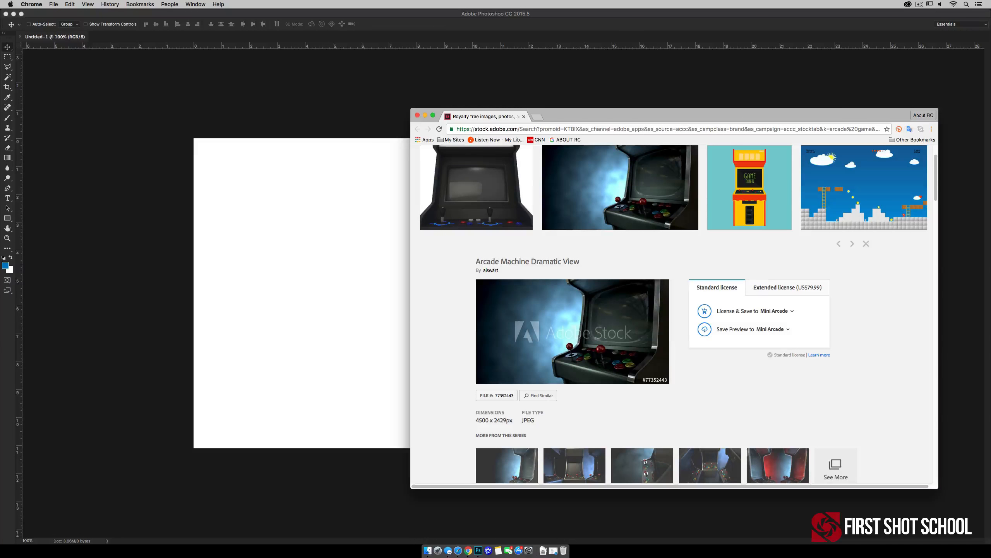
Switch to Photoshop and display the Mini Arcade library in a standalone Libraries panel beside the canvas.
{"action": "key", "text": "super+Tab"}
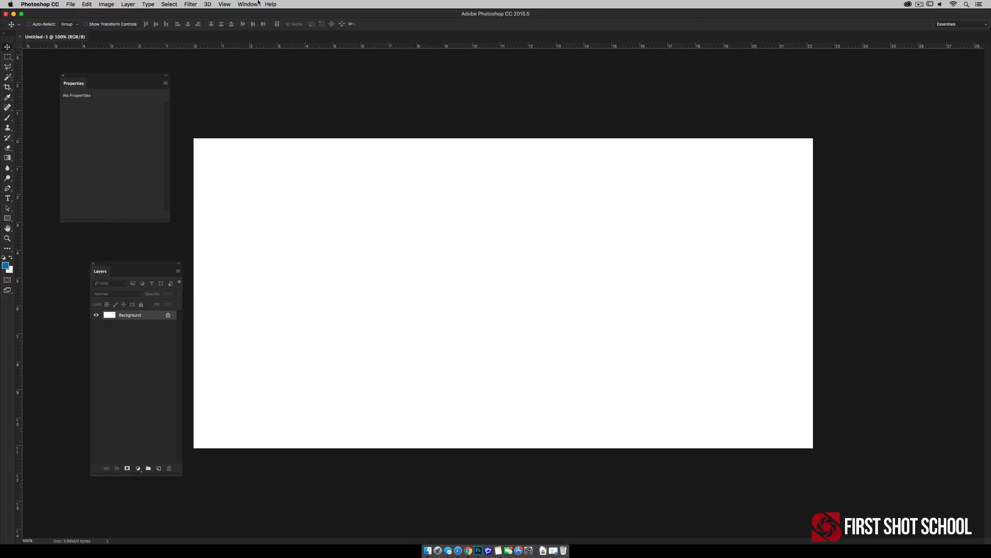
{"action": "left_click", "coordinate": [257, 4]}
{"action": "left_click", "coordinate": [299, 190]}
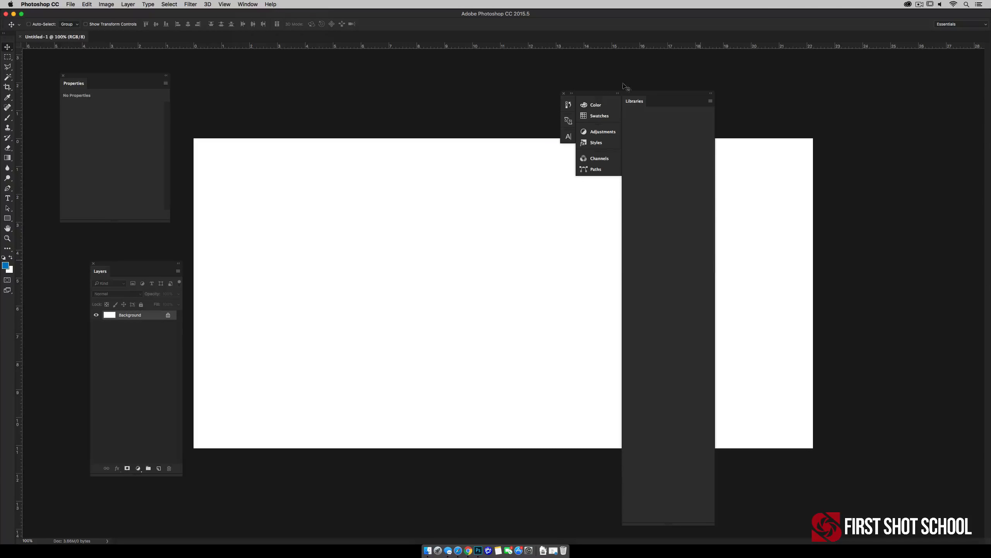
{"action": "left_click_drag", "start_coordinate": [638, 101], "coordinate": [896, 87]}
{"action": "left_click", "coordinate": [564, 94]}
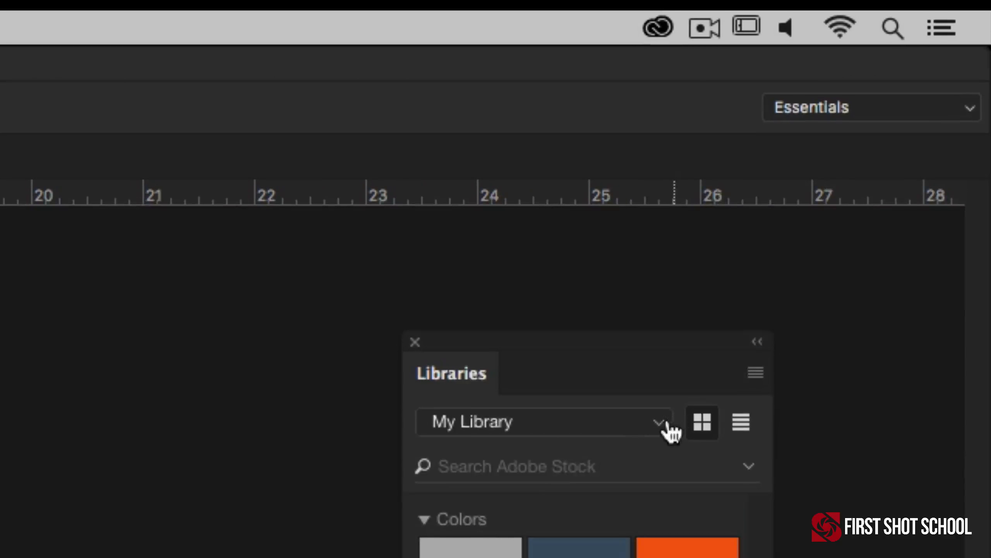
{"action": "left_click", "coordinate": [908, 103]}
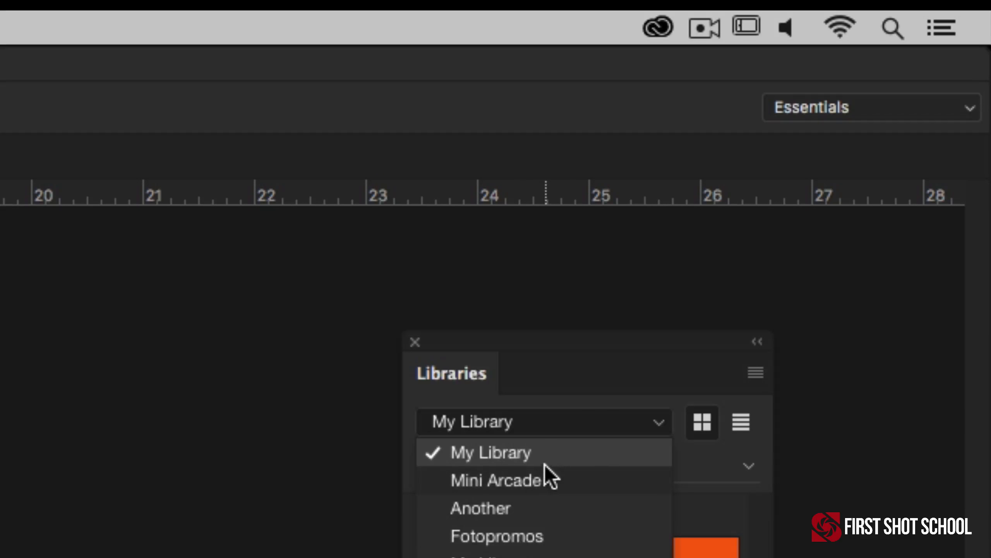
{"action": "left_click", "coordinate": [504, 481]}
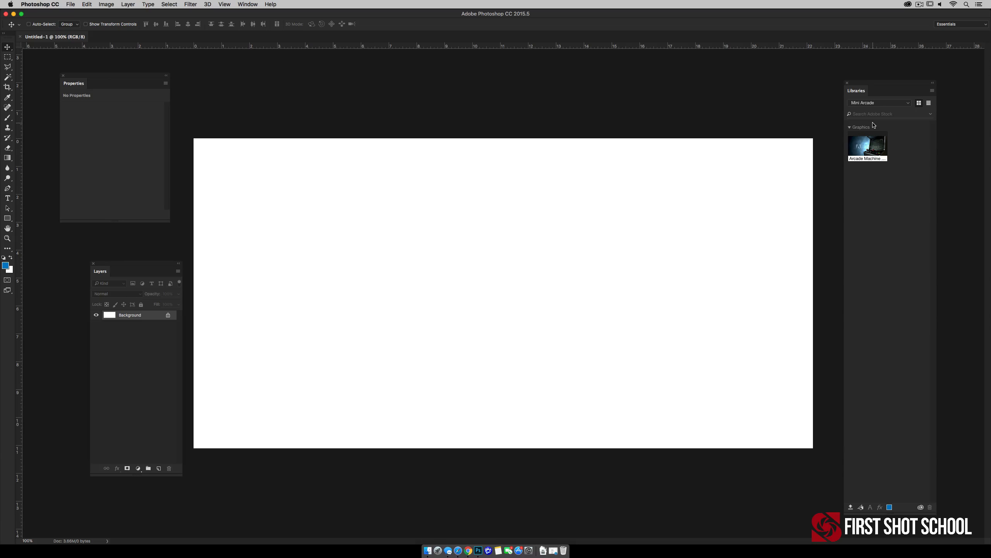
Place the arcade machine image from the library in the document, scaled to about 153% so it covers the whole canvas.
{"action": "left_click_drag", "start_coordinate": [876, 141], "coordinate": [402, 276]}
{"action": "left_click_drag", "start_coordinate": [614, 161], "coordinate": [755, 83]}
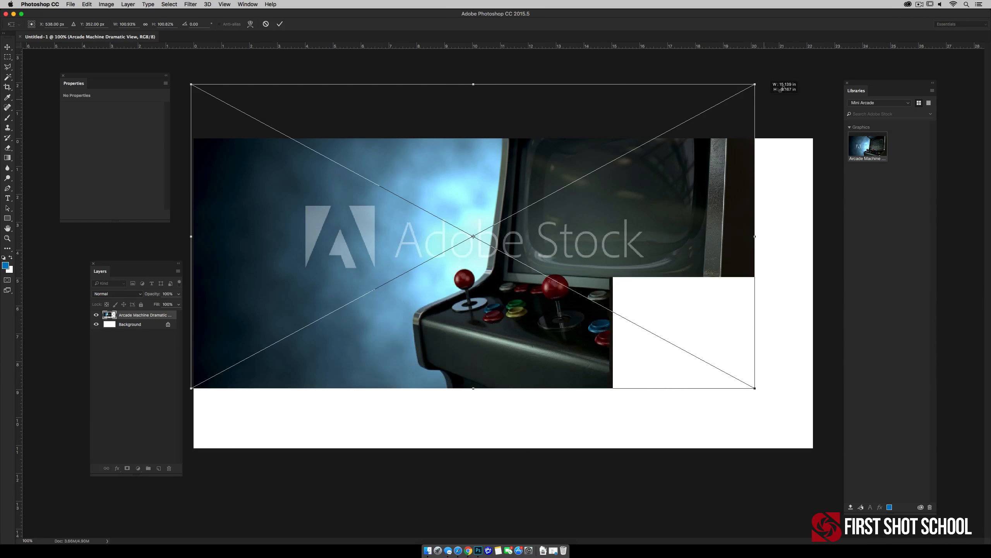
{"action": "left_click_drag", "start_coordinate": [669, 219], "coordinate": [668, 272]}
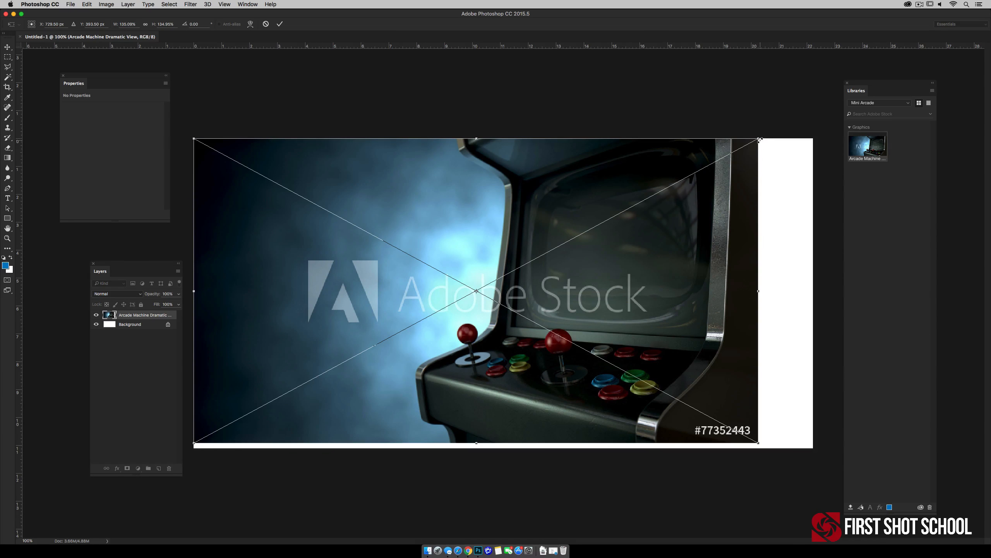
{"action": "left_click_drag", "start_coordinate": [760, 140], "coordinate": [836, 98]}
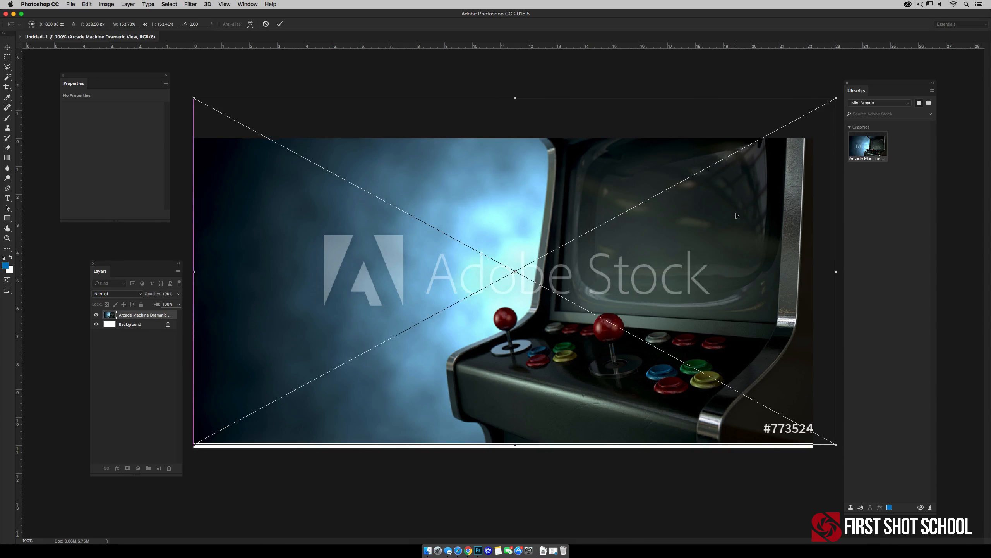
{"action": "left_click_drag", "start_coordinate": [737, 215], "coordinate": [731, 224]}
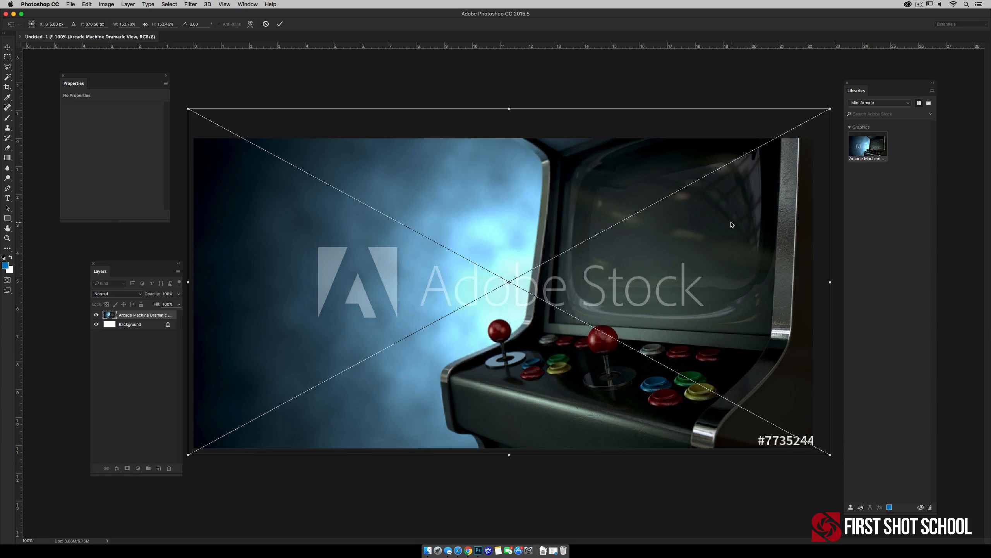
{"action": "key", "text": "Return"}
Add the text "WANT TO PLAY A GAME?" in a box about 690 by 119 px over the blue background area.
{"action": "key", "text": "t"}
{"action": "left_click_drag", "start_coordinate": [226, 210], "coordinate": [492, 254]}
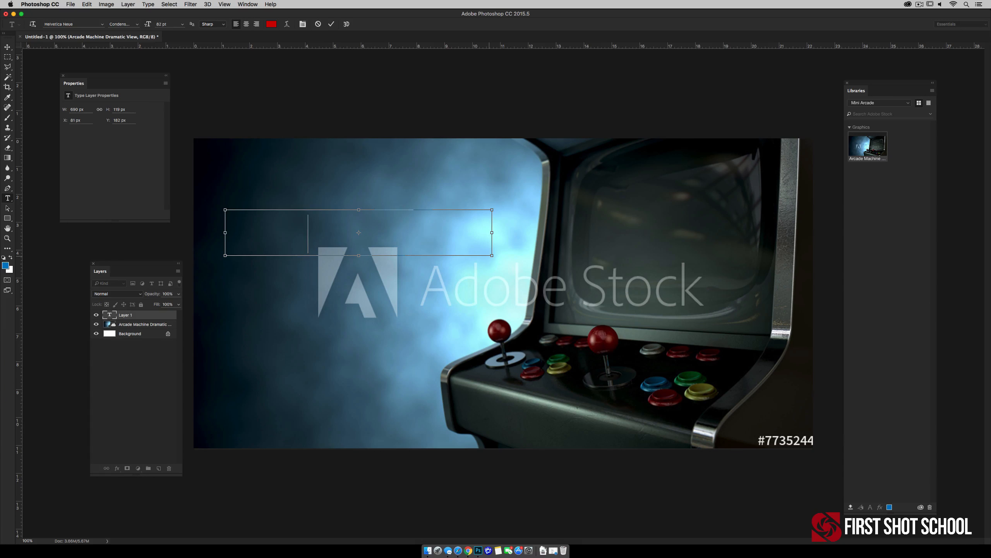
{"action": "type", "text": "WANT TO PLAY A GAME?"}
Reduce the whole headline's font size to 77 pt so it fits on one line.
{"action": "key", "text": "super+a"}
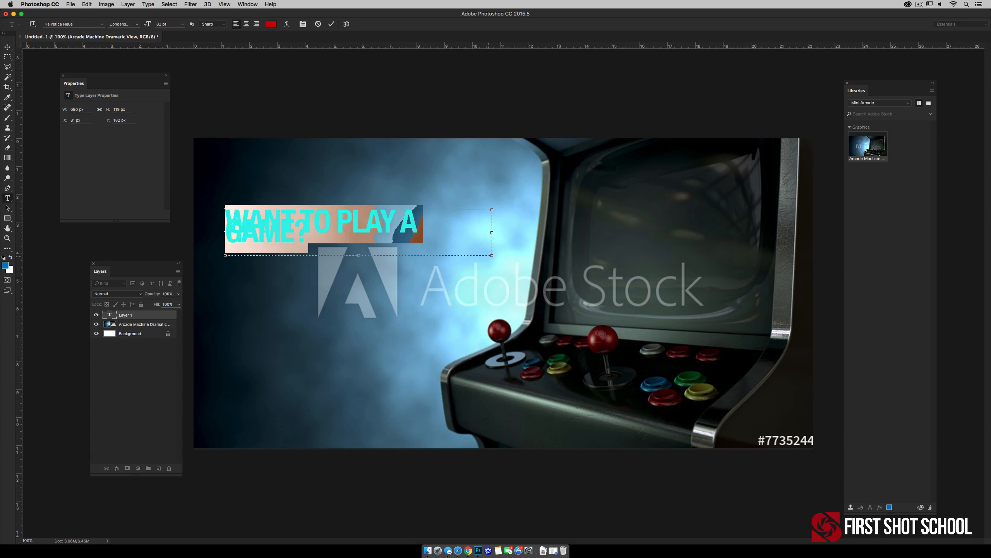
{"action": "key", "text": "super+shift+comma"}
{"action": "key", "text": "super+shift+comma"}
{"action": "key", "text": "super+shift+comma"}
{"action": "key", "text": "super+shift+comma"}
{"action": "key", "text": "super+shift+comma"}
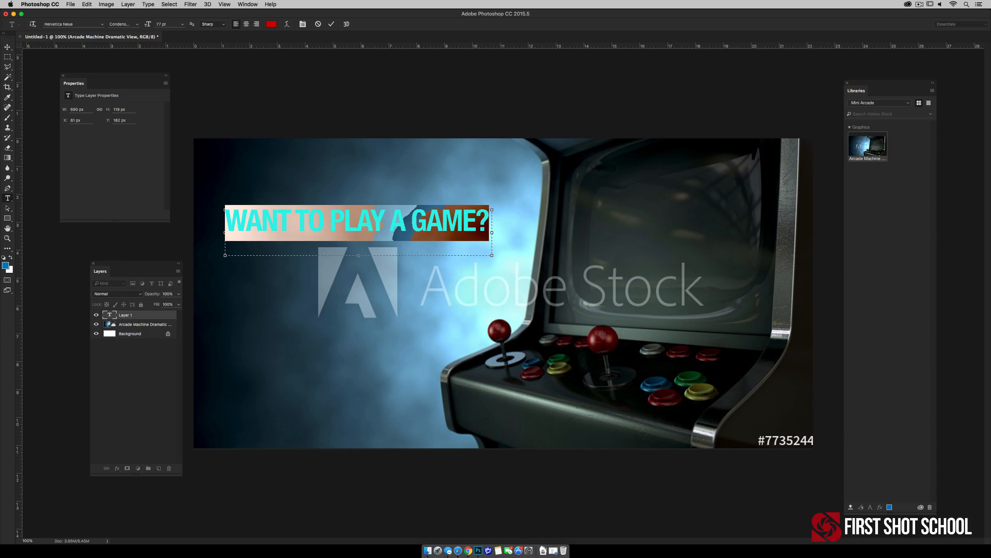
Recolour the headline light blue (b8d9ed), based on a blue sampled from the image, and commit the text.
{"action": "left_click", "coordinate": [271, 24]}
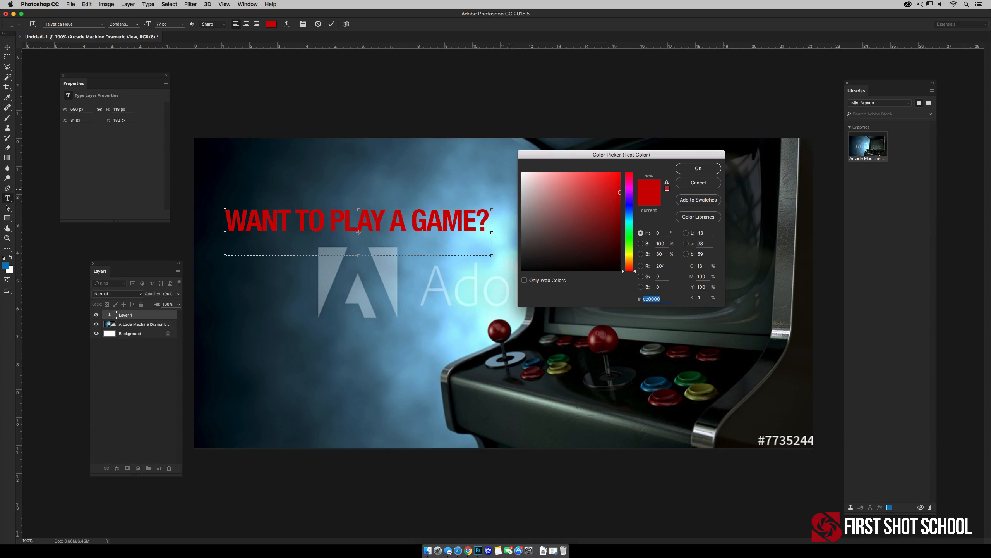
{"action": "left_click", "coordinate": [510, 189]}
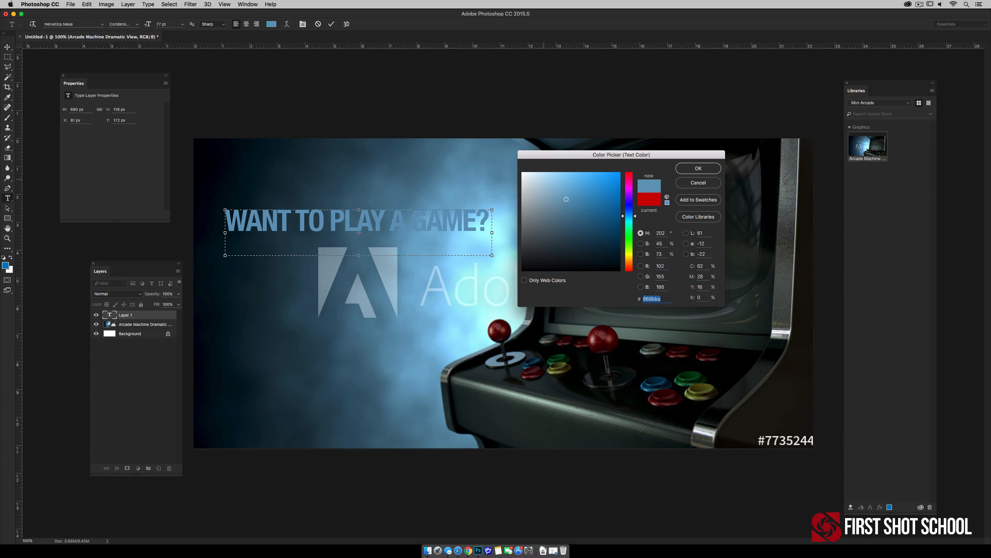
{"action": "left_click", "coordinate": [543, 179]}
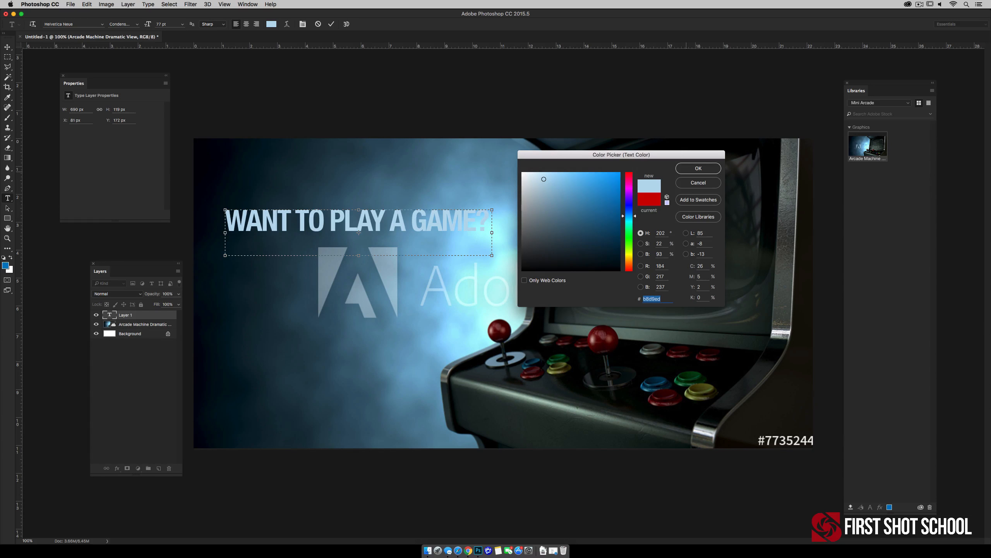
{"action": "key", "text": "Return"}
{"action": "key", "text": "super+Return"}
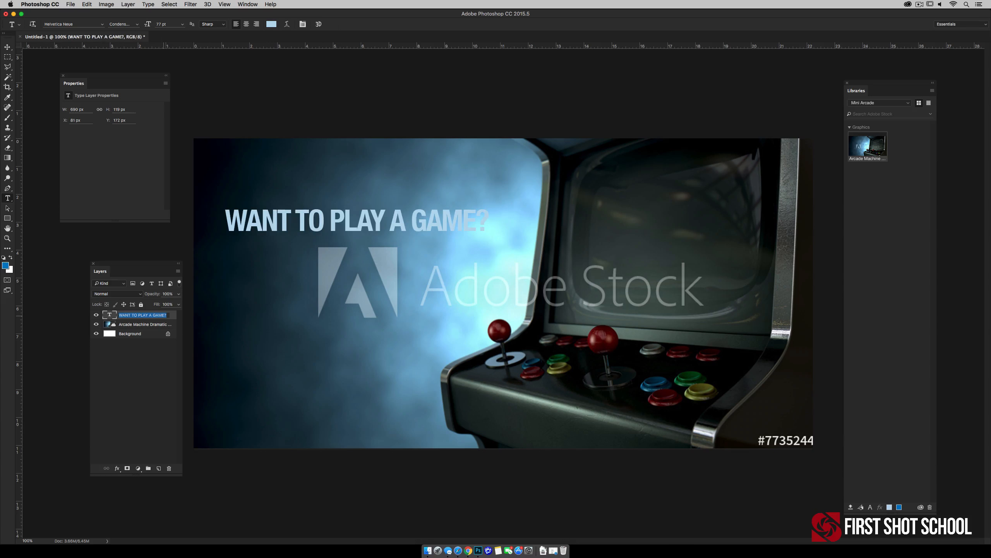
Add a drop shadow to the headline layer, offset down and to the right at a distance of about 8 px.
{"action": "double_click", "coordinate": [172, 315]}
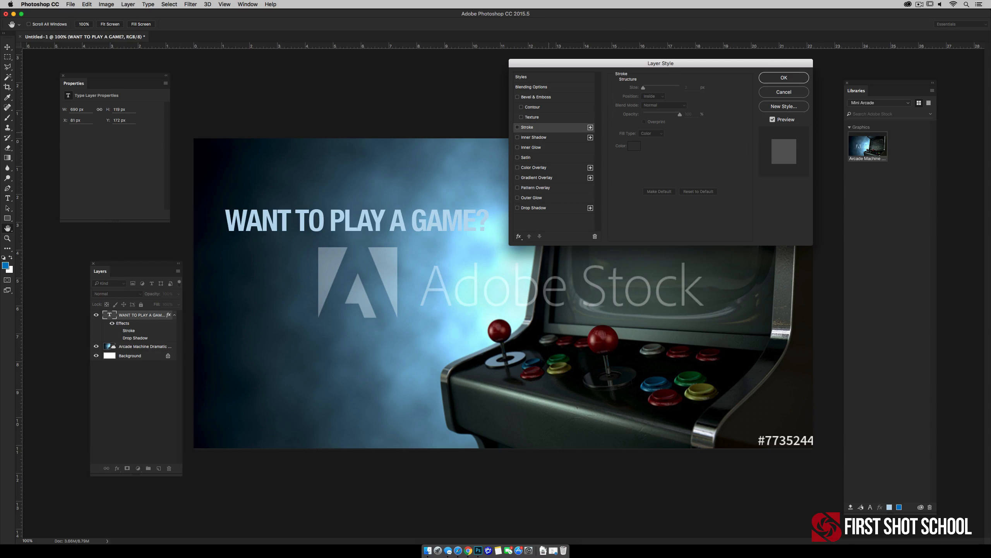
{"action": "left_click", "coordinate": [518, 207]}
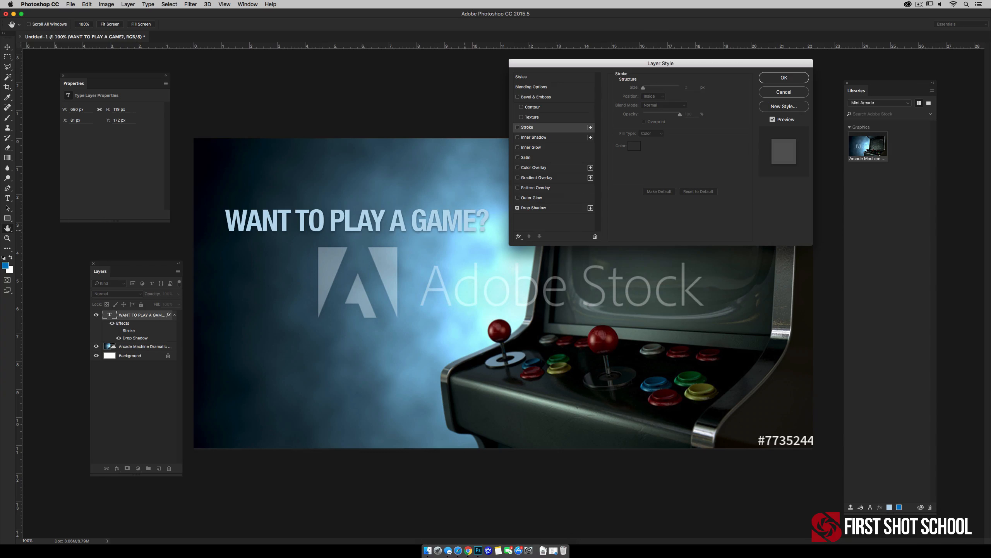
{"action": "left_click", "coordinate": [534, 207]}
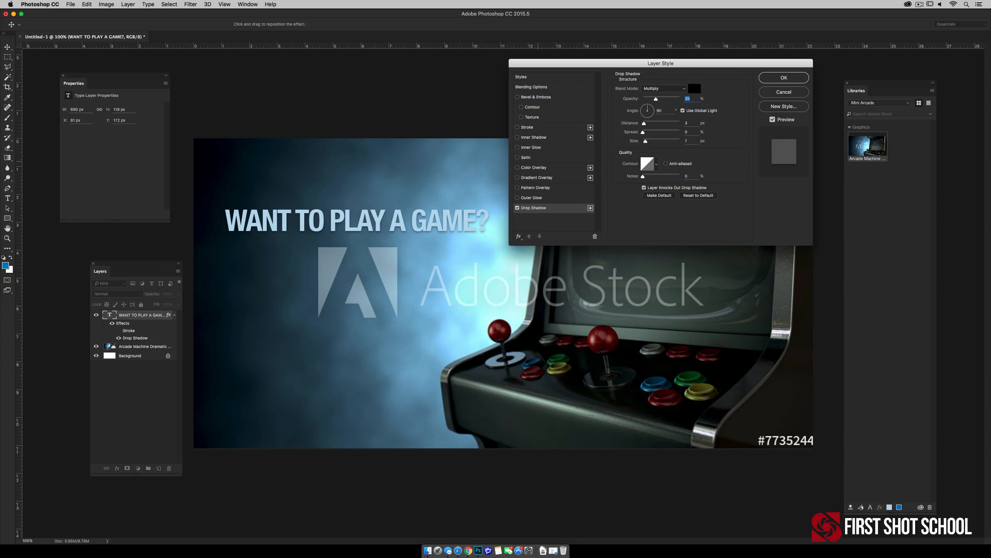
{"action": "left_click_drag", "start_coordinate": [427, 227], "coordinate": [429, 227]}
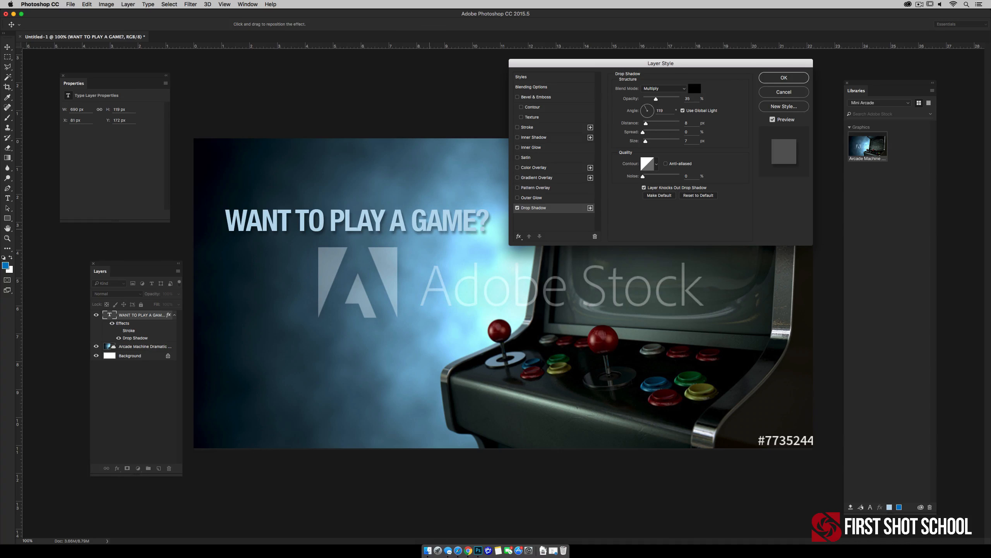
{"action": "key", "text": "Return"}
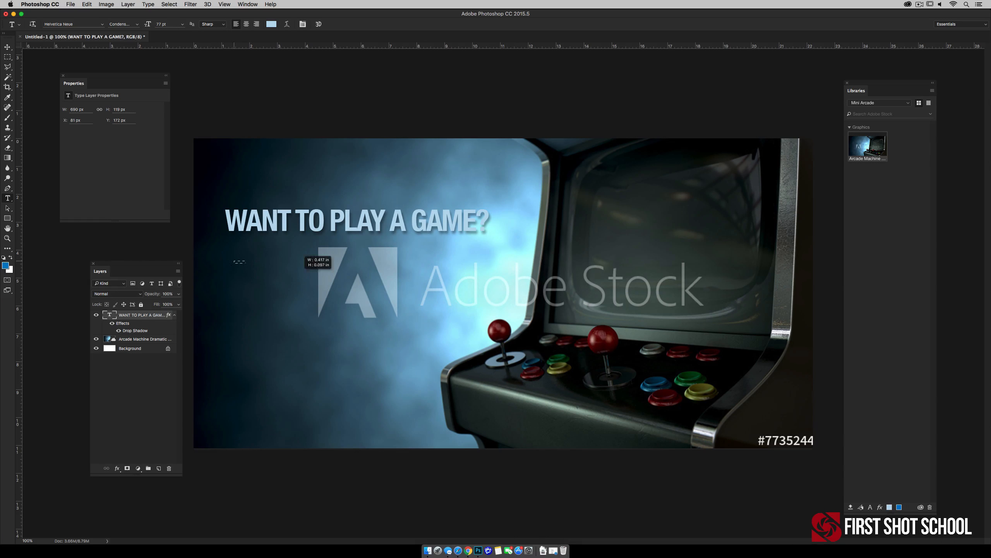
Create a text box about 510 by 369 px below the headline and fill it with Lorem Ipsum placeholder text.
{"action": "left_click_drag", "start_coordinate": [234, 261], "coordinate": [432, 402]}
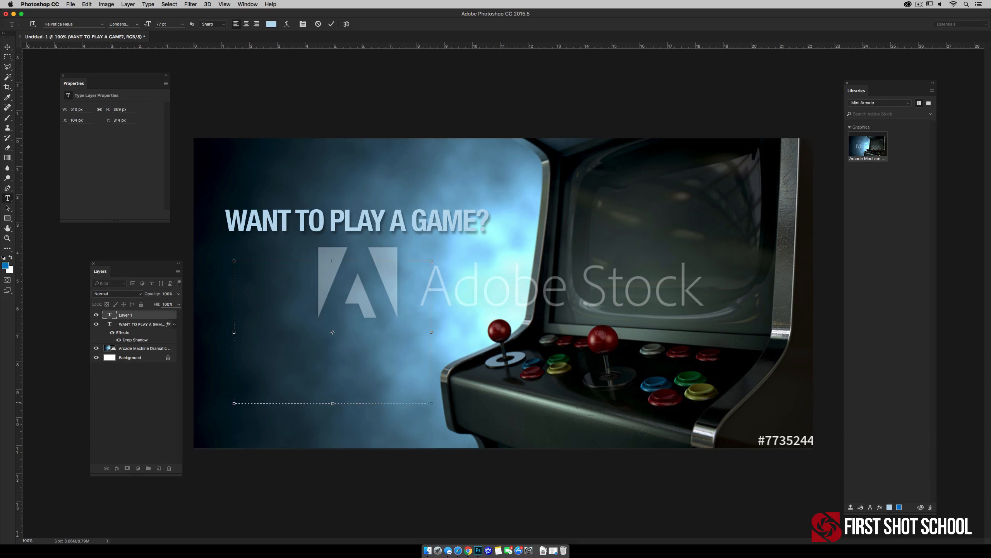
{"action": "left_click", "coordinate": [148, 4]}
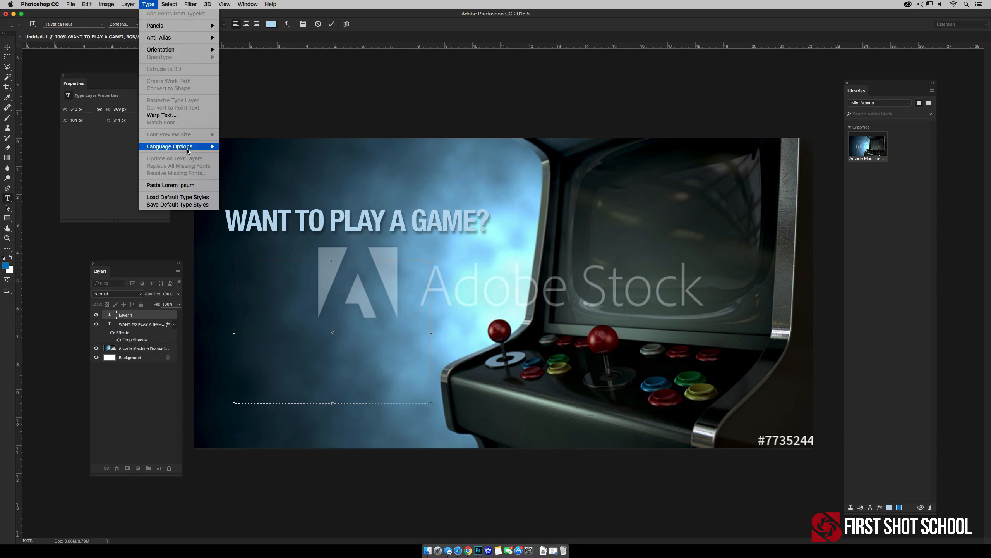
{"action": "left_click", "coordinate": [171, 185]}
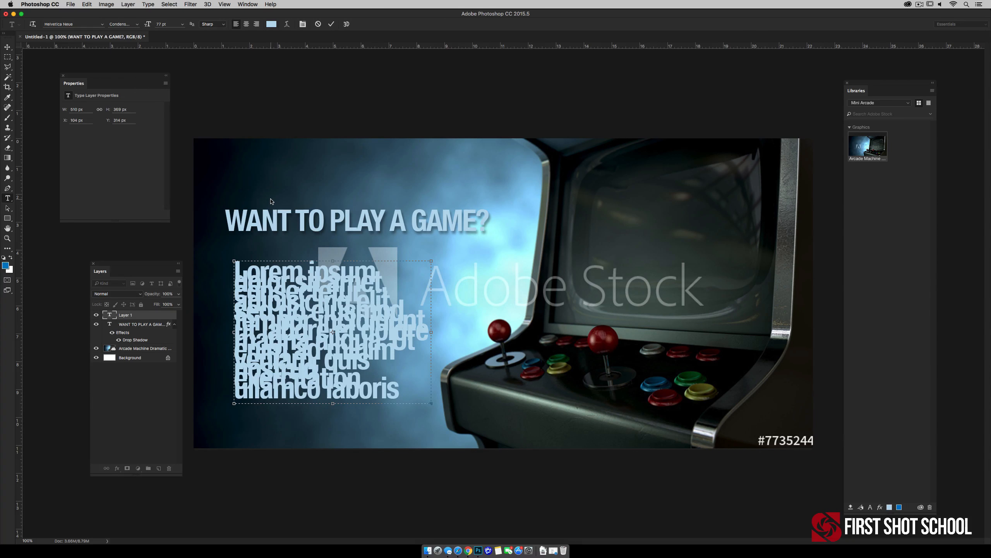
Reset the character formatting of all the placeholder text to the defaults.
{"action": "key", "text": "super+a"}
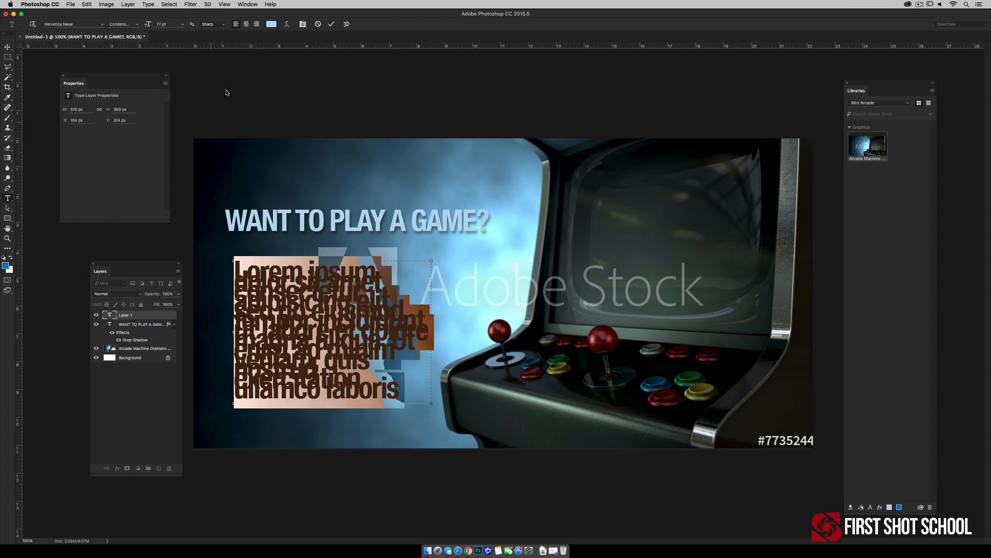
{"action": "left_click", "coordinate": [248, 4]}
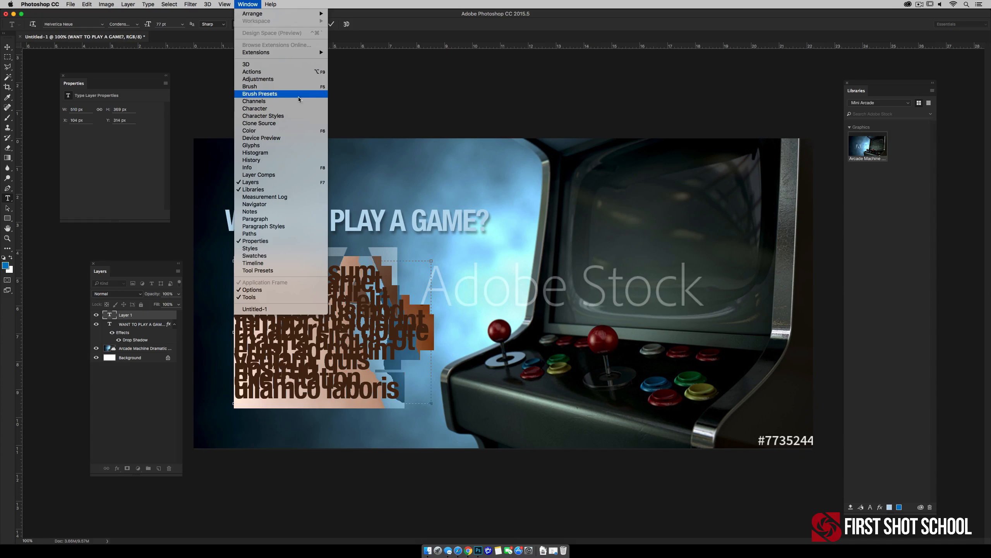
{"action": "left_click", "coordinate": [301, 109]}
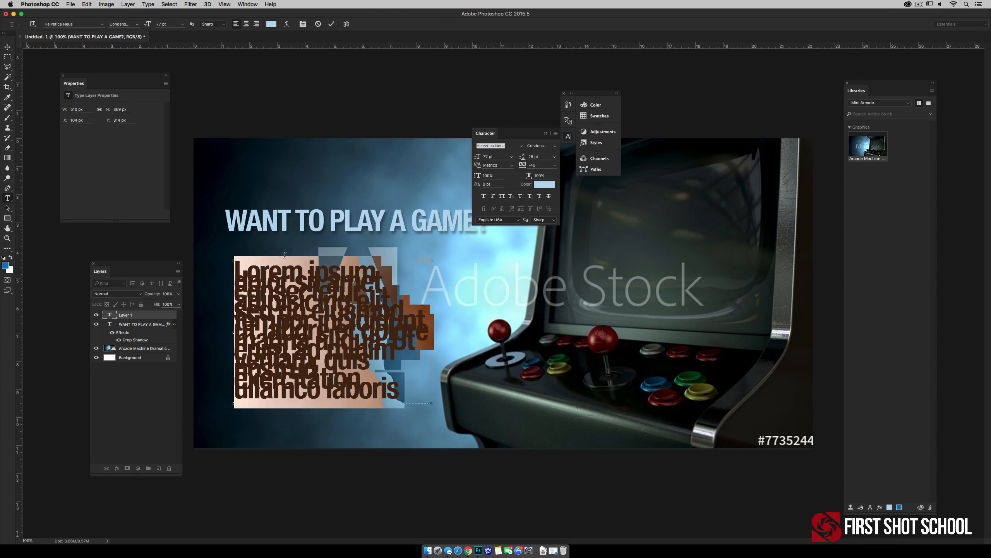
{"action": "left_click", "coordinate": [556, 134]}
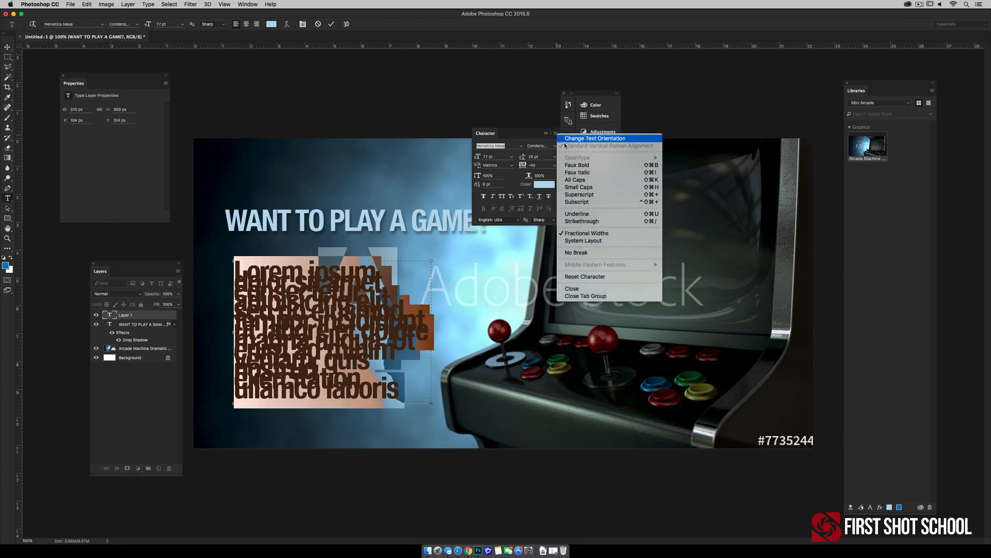
{"action": "left_click", "coordinate": [582, 276]}
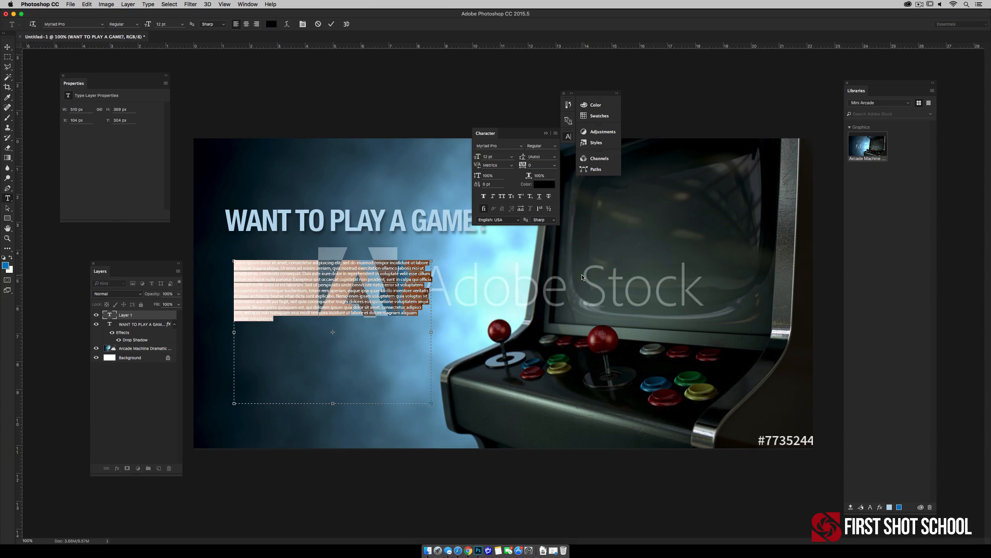
Enlarge the placeholder text in three increments so it fills most of its text box.
{"action": "key", "text": "super+shift+period"}
{"action": "key", "text": "super+shift+period"}
{"action": "key", "text": "super+shift+period"}
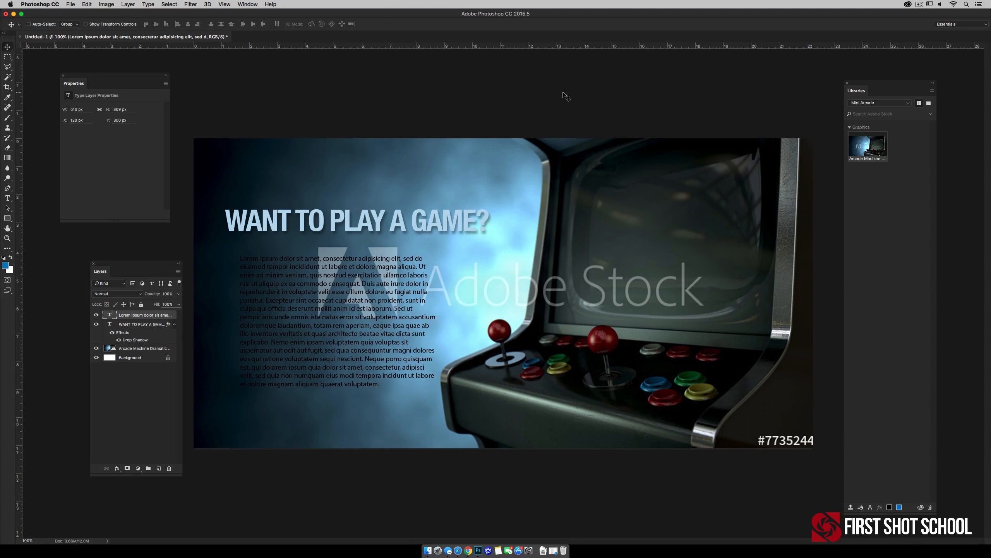
Save the document to the Desktop as the Photoshop file "Ad Idea 1.psd" with Maximize Compatibility on.
{"action": "key", "text": "super+s"}
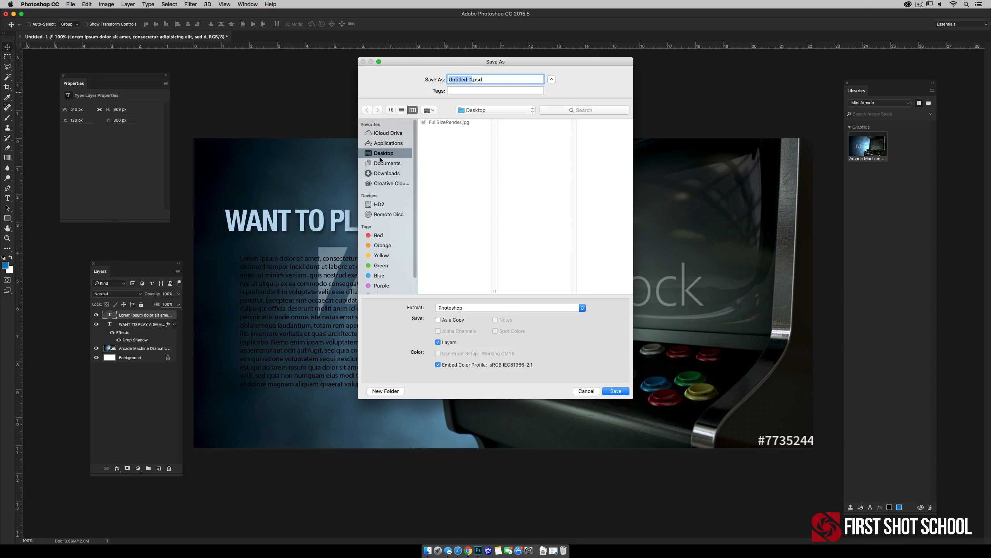
{"action": "type", "text": "Ad Idea"}
{"action": "key", "text": "Return"}
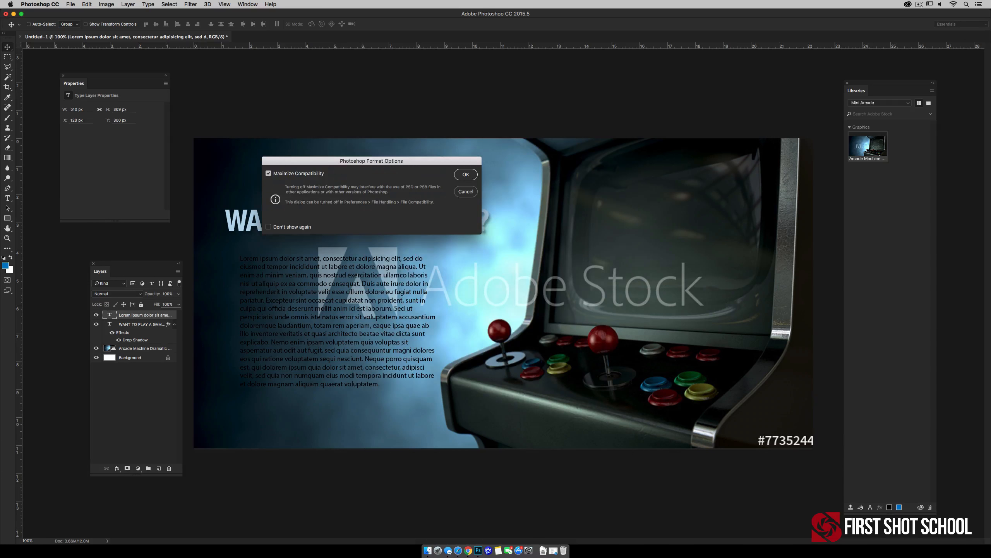
{"action": "key", "text": "Return"}
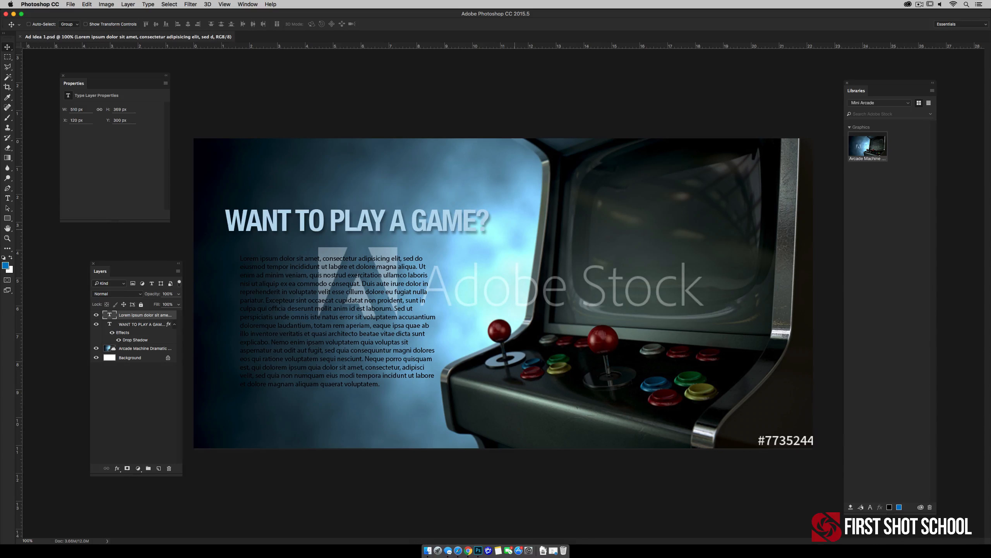
Close the document and reopen Ad Idea 1.psd from the recent files.
{"action": "key", "text": "super+w"}
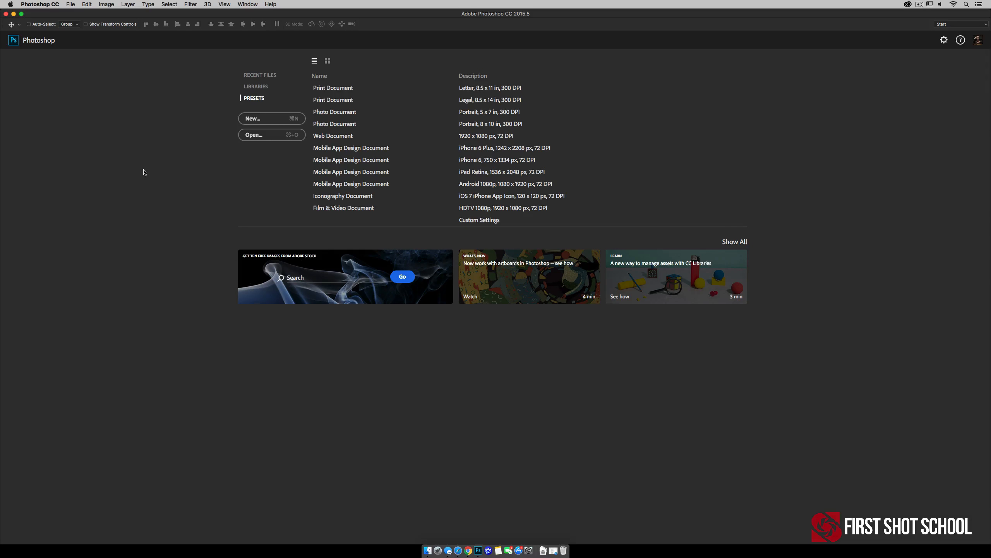
{"action": "left_click", "coordinate": [68, 4]}
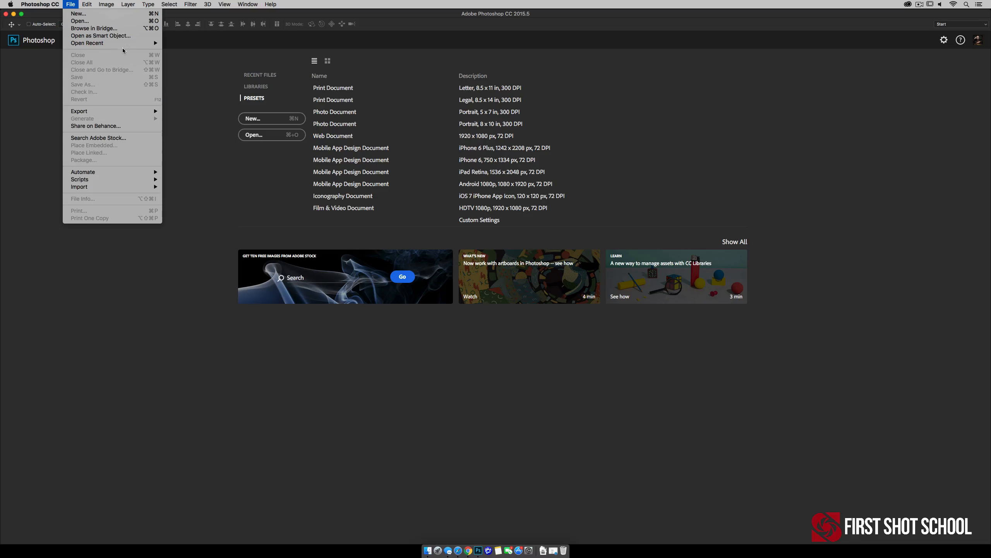
{"action": "mouse_move", "coordinate": [132, 44]}
{"action": "left_click", "coordinate": [191, 45]}
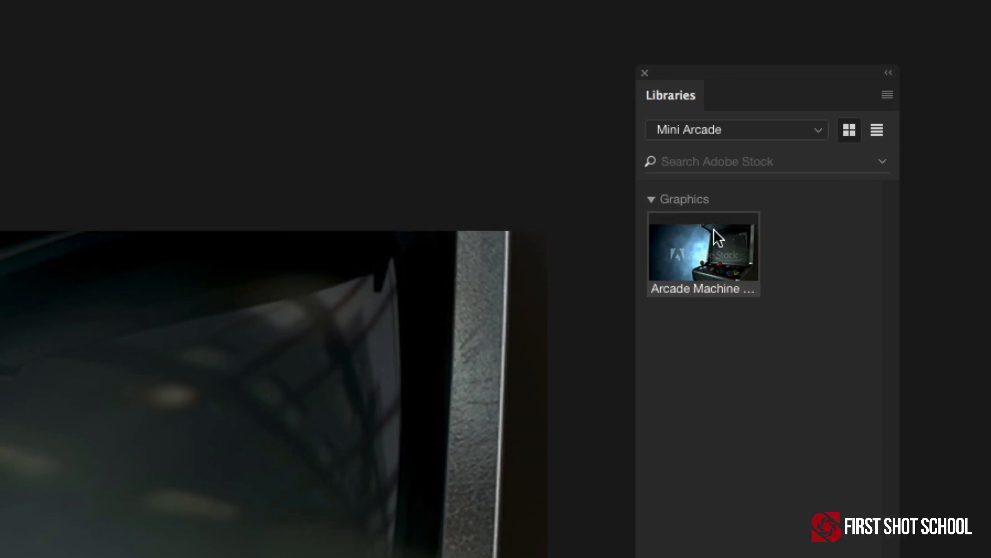
License the Arcade Machine Dramatic View stock image in the Mini Arcade library.
{"action": "right_click", "coordinate": [825, 169]}
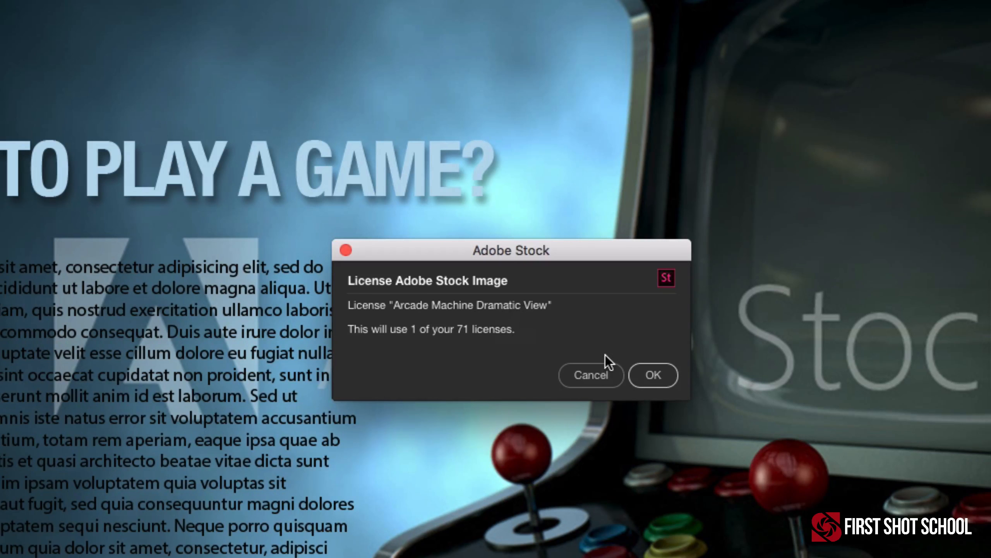
{"action": "left_click", "coordinate": [653, 376]}
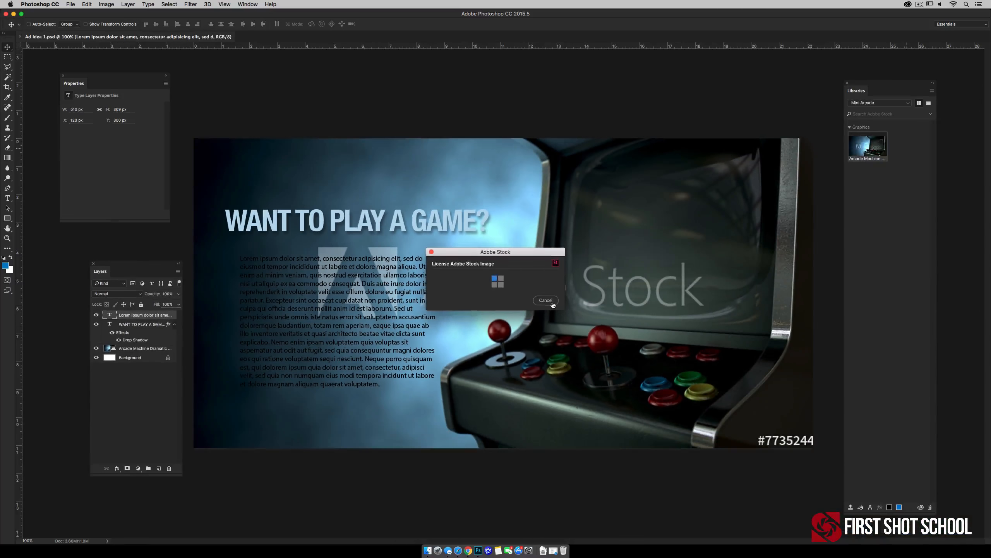